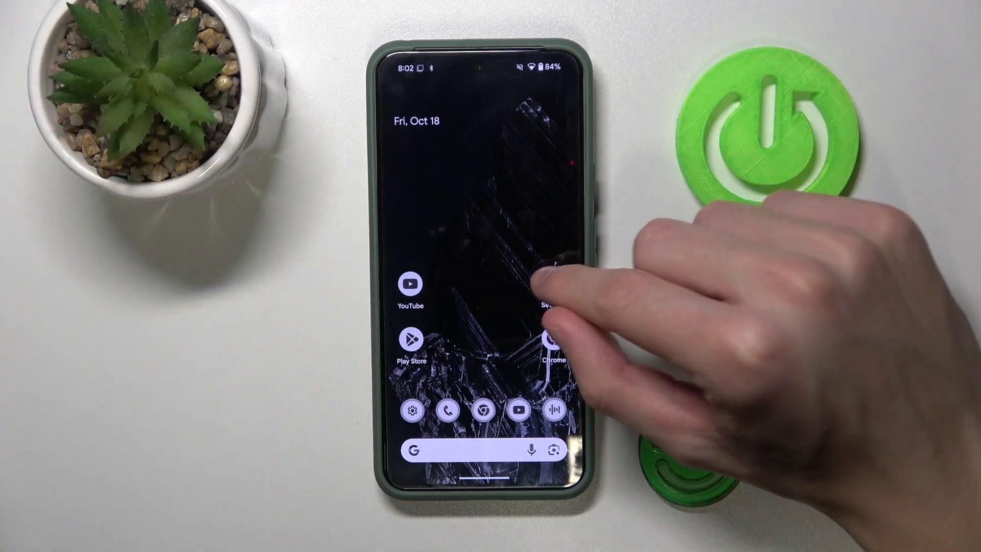
- Browse the Pixel Sounds tones under Sound & vibration's default alarm sound
click(553, 284)
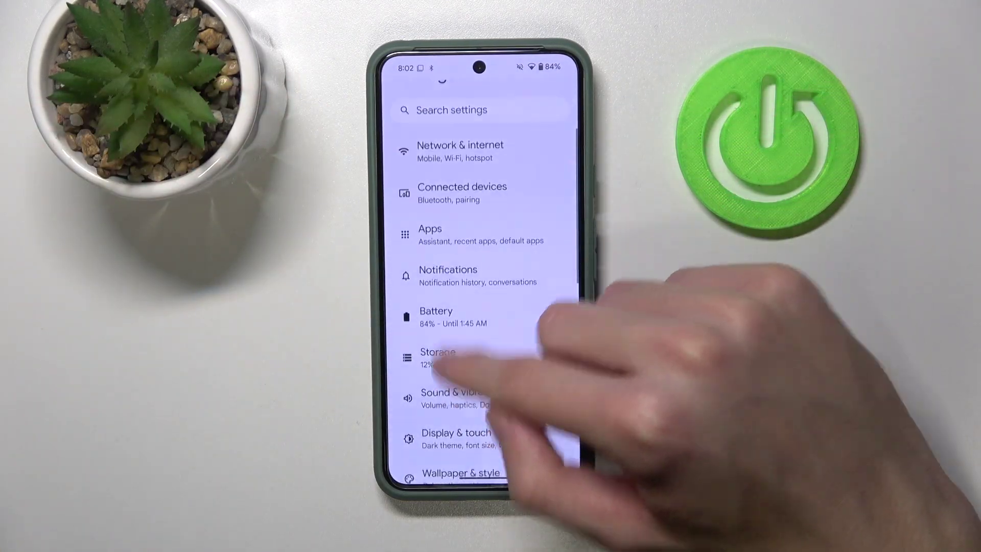
scroll(471, 383, down, 2)
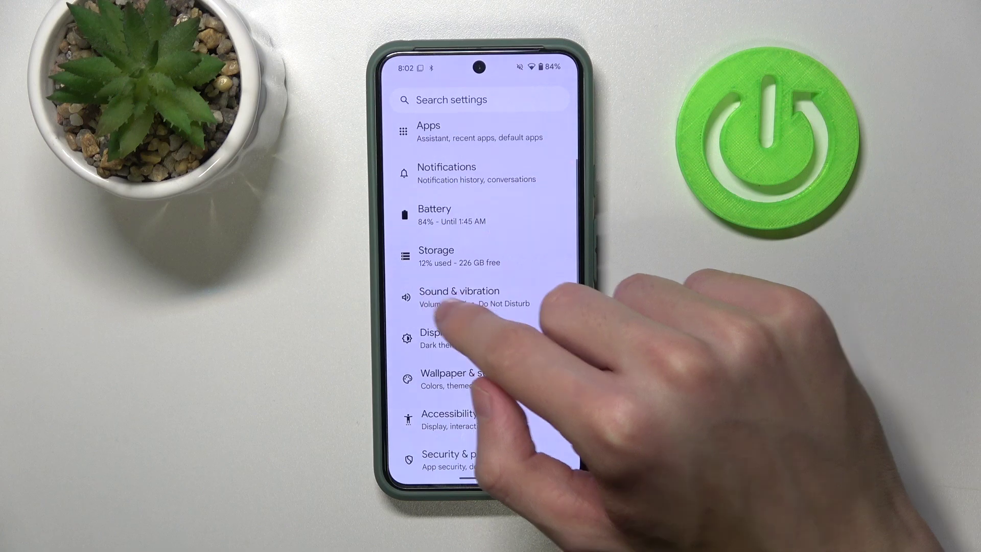
click(453, 301)
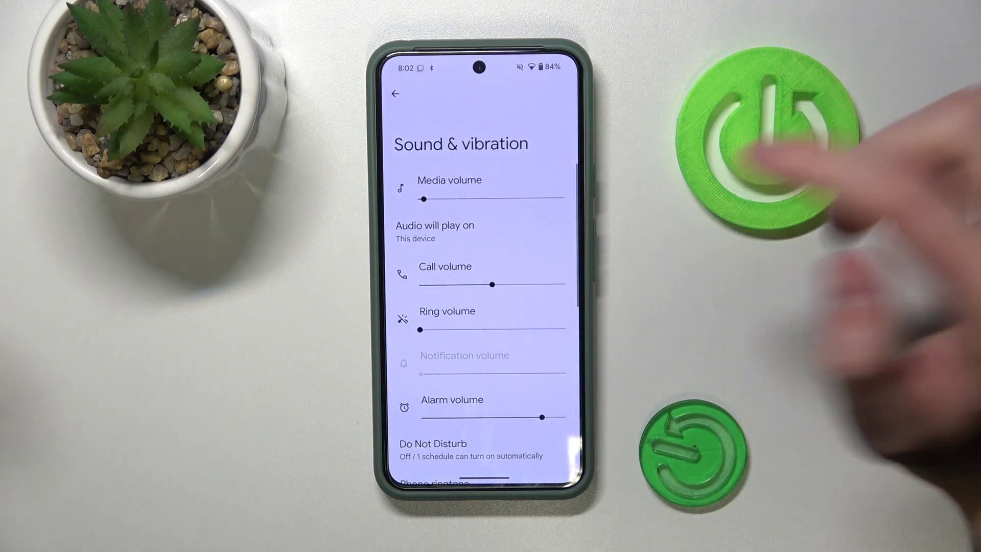
scroll(475, 344, down, 5)
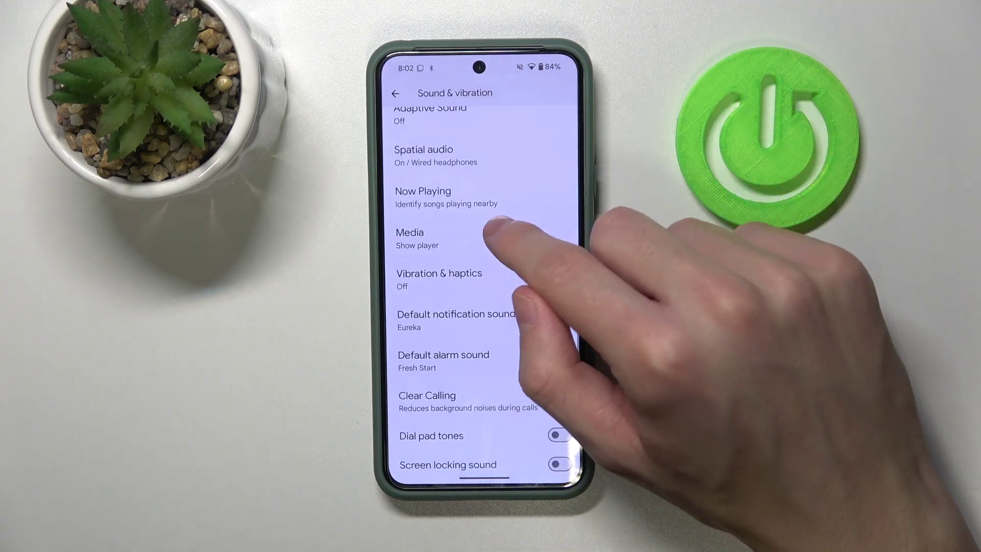
scroll(491, 230, down, 3)
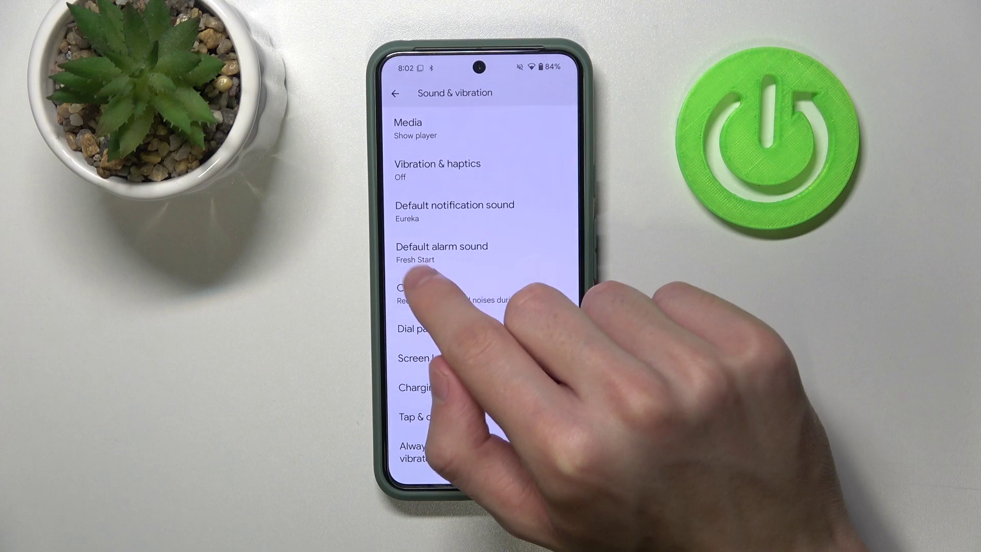
click(441, 251)
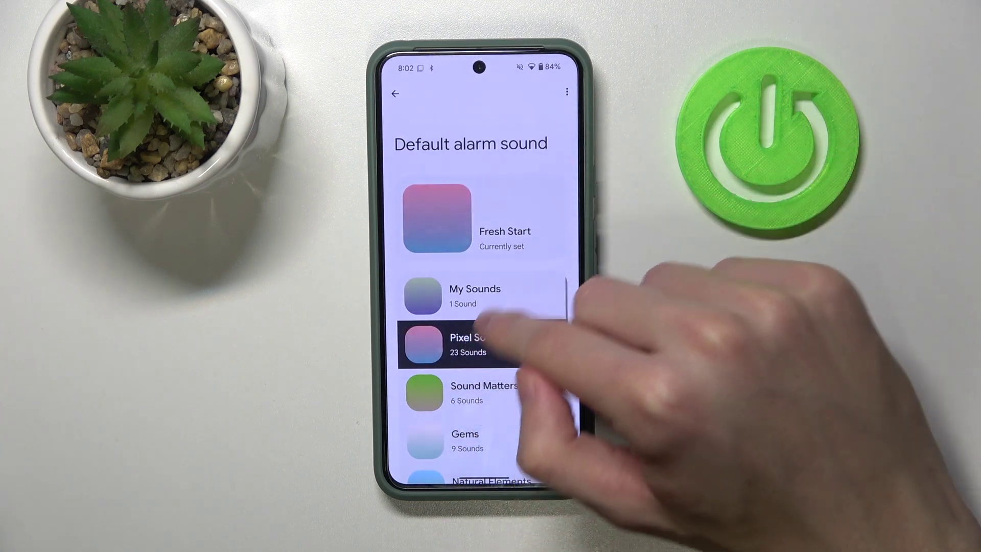
drag(493, 337, 529, 256)
click(486, 261)
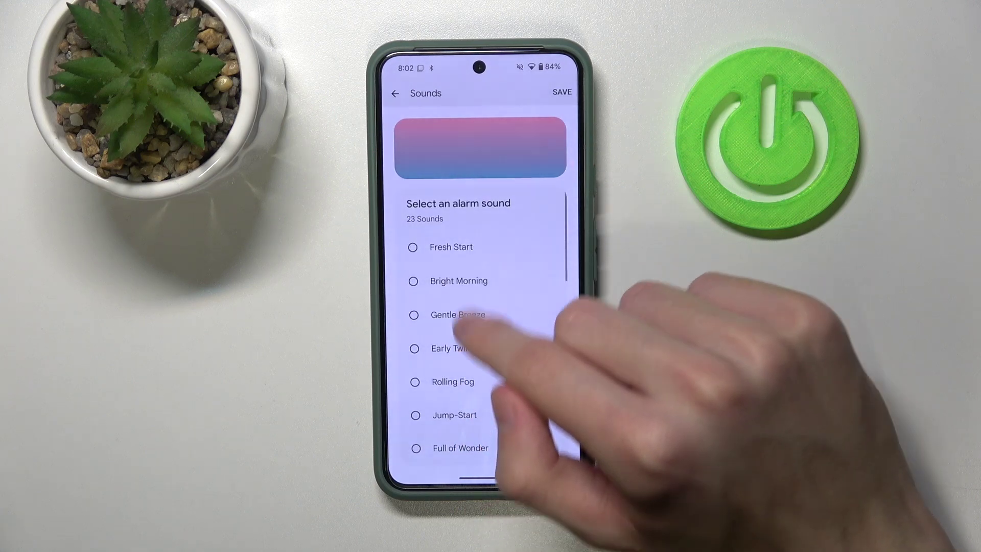
- Save Fresh Start as the default alarm and return to the home screen
click(562, 91)
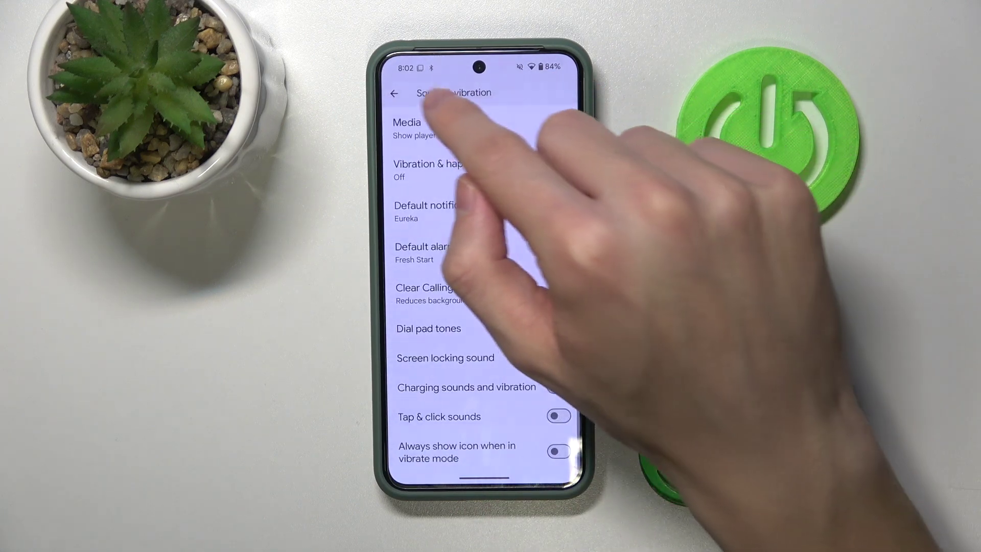
drag(576, 231, 507, 231)
drag(483, 479, 483, 367)
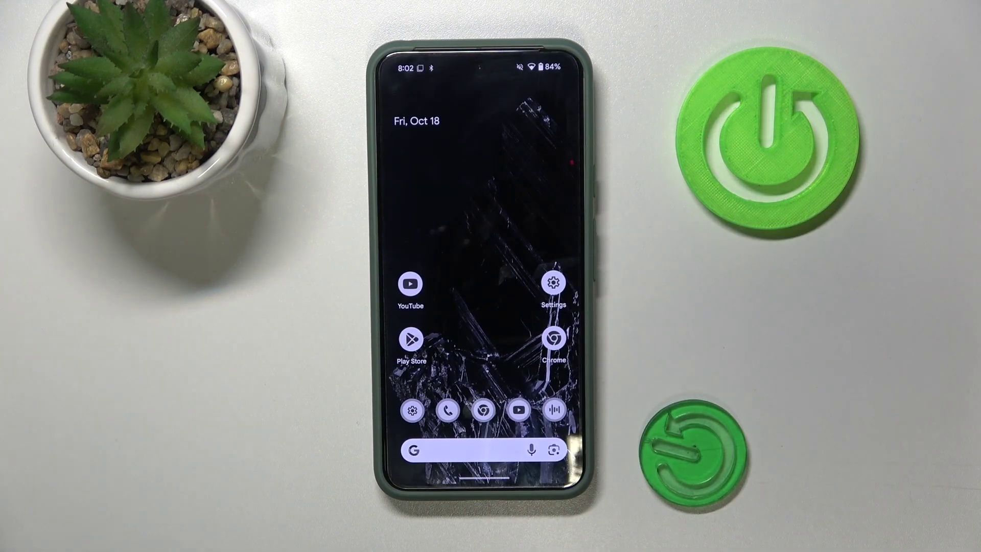